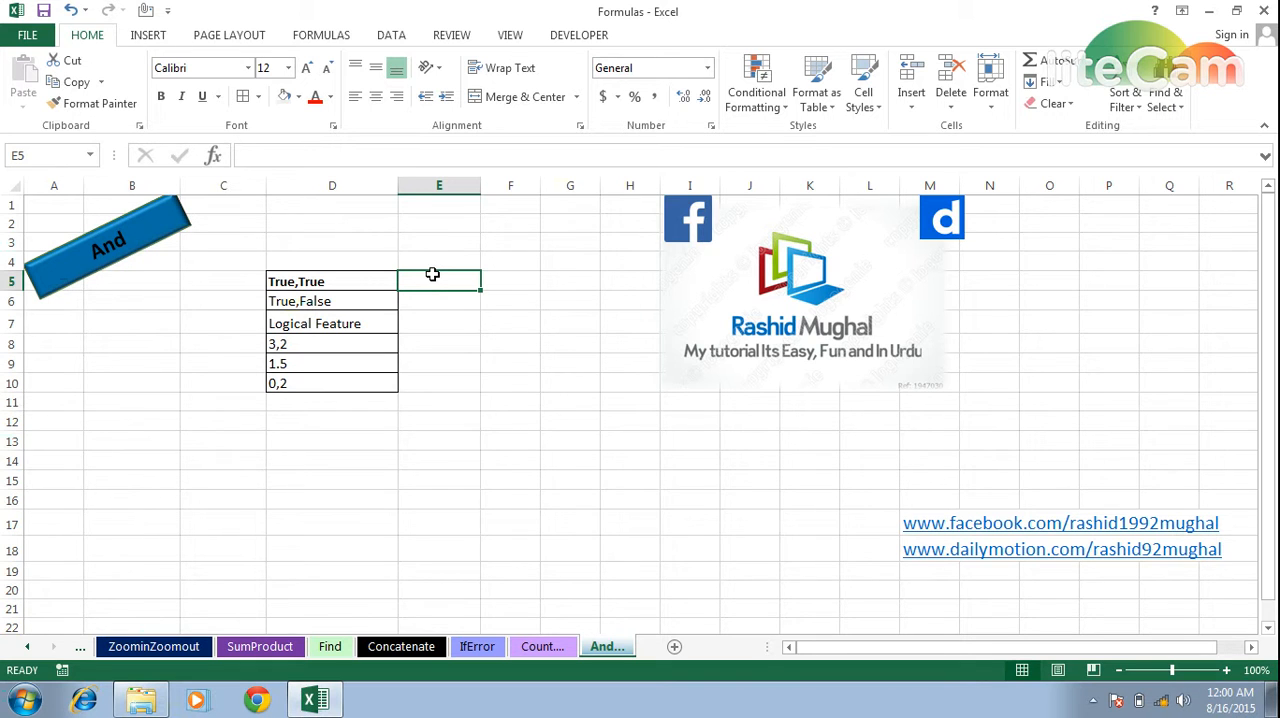
Enter an AND formula in cell E5 with ture and TRUE as its two arguments.
{"action": "type", "text": "=and"}
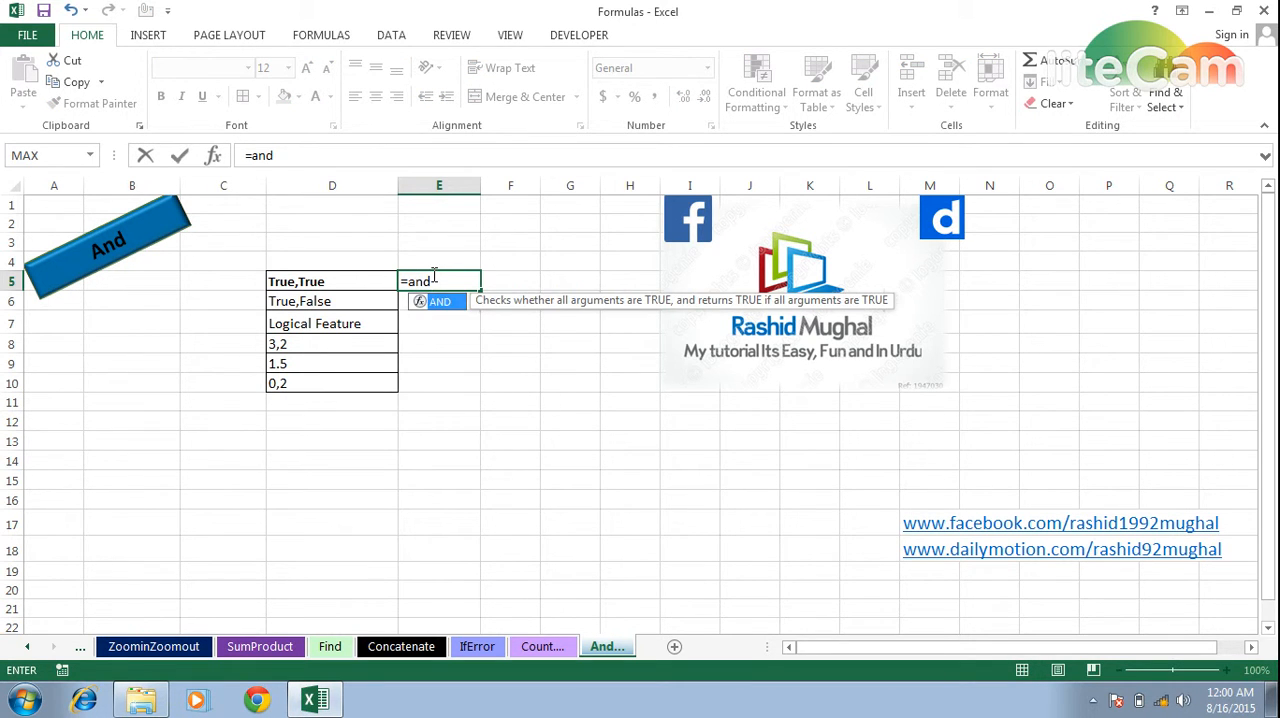
{"action": "key", "text": "Tab"}
{"action": "type", "text": "tur"}
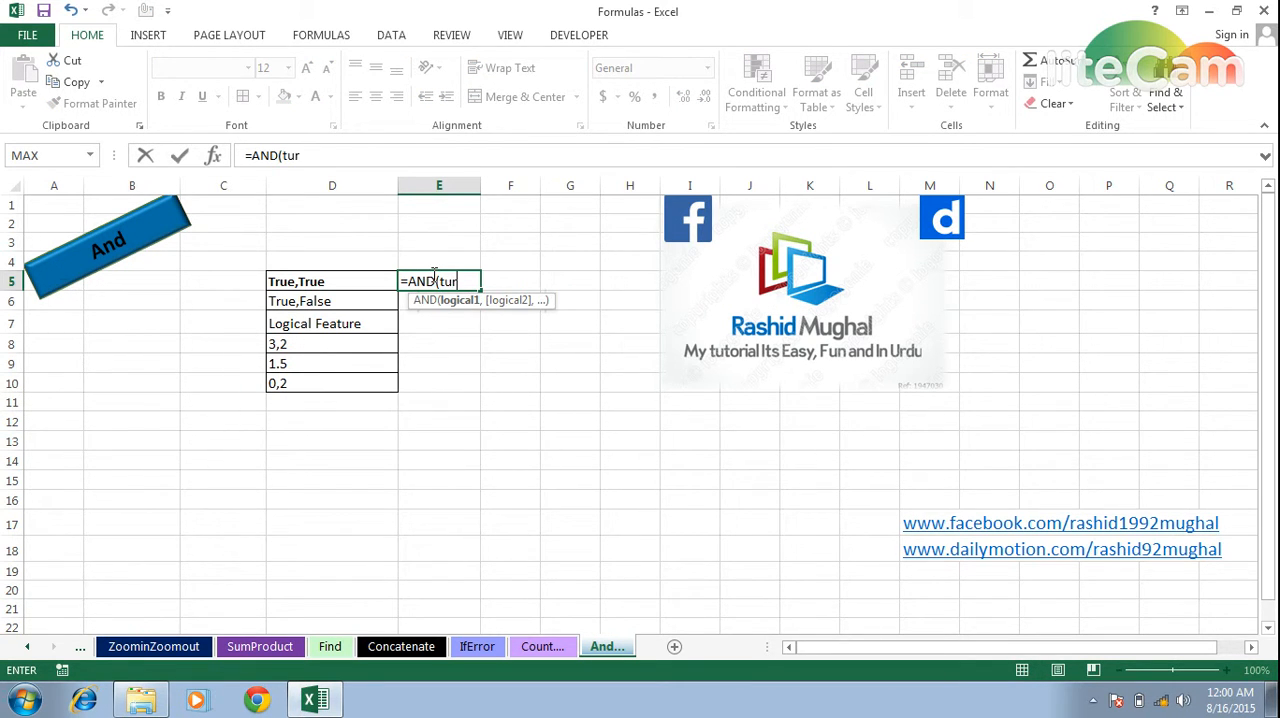
{"action": "type", "text": "e,tru"}
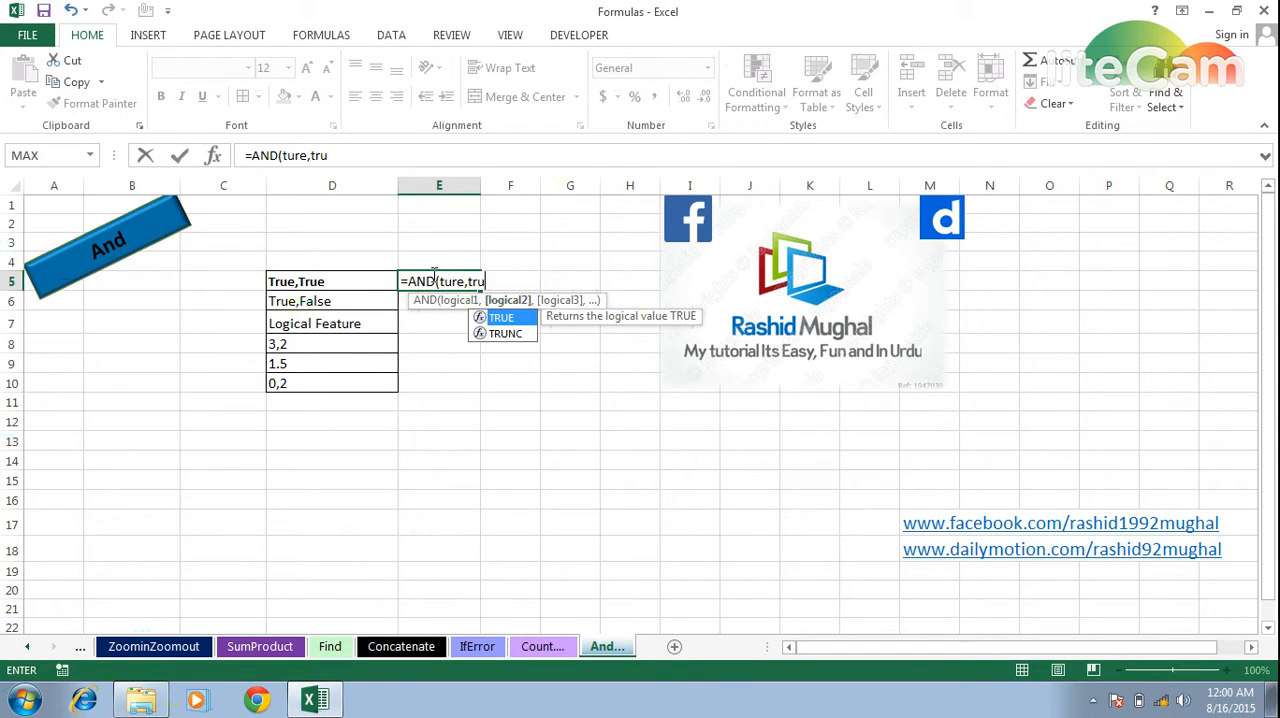
{"action": "type", "text": "e"}
{"action": "key", "text": "ctrl+Return"}
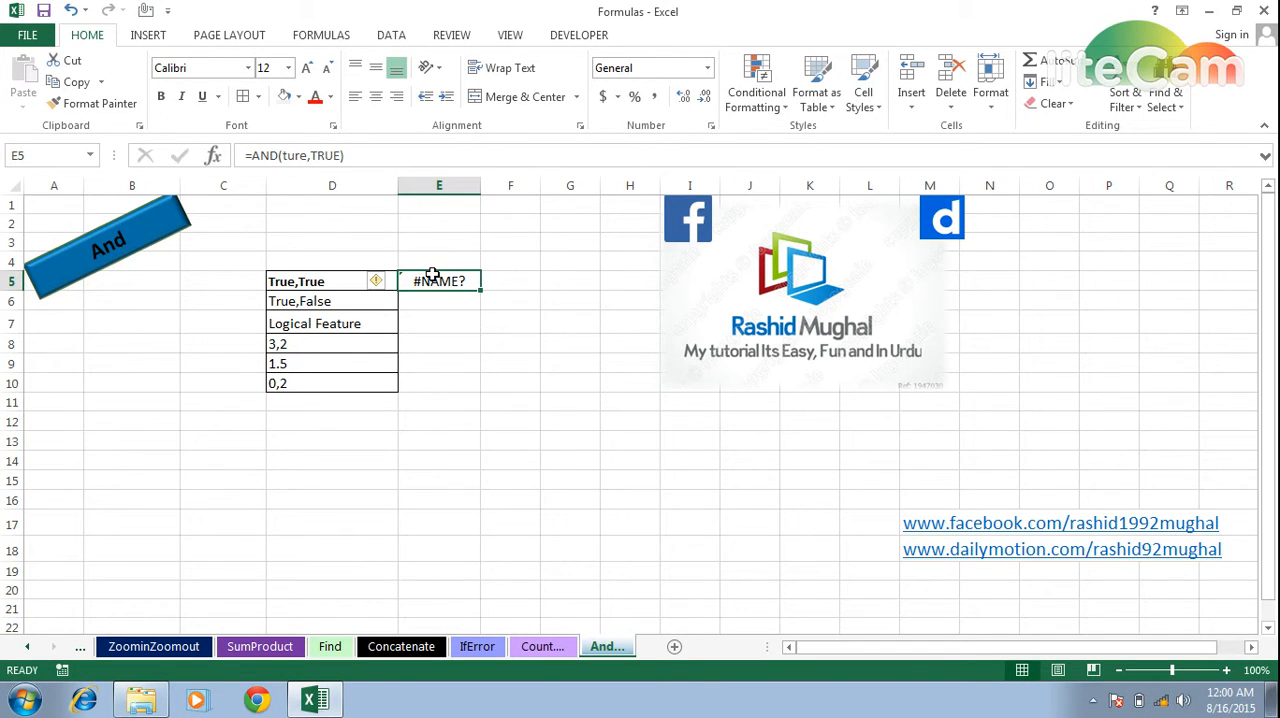
Correct the misspelled first argument in E5 so the formula reads =AND(TRUE,TRUE).
{"action": "key", "text": "F2"}
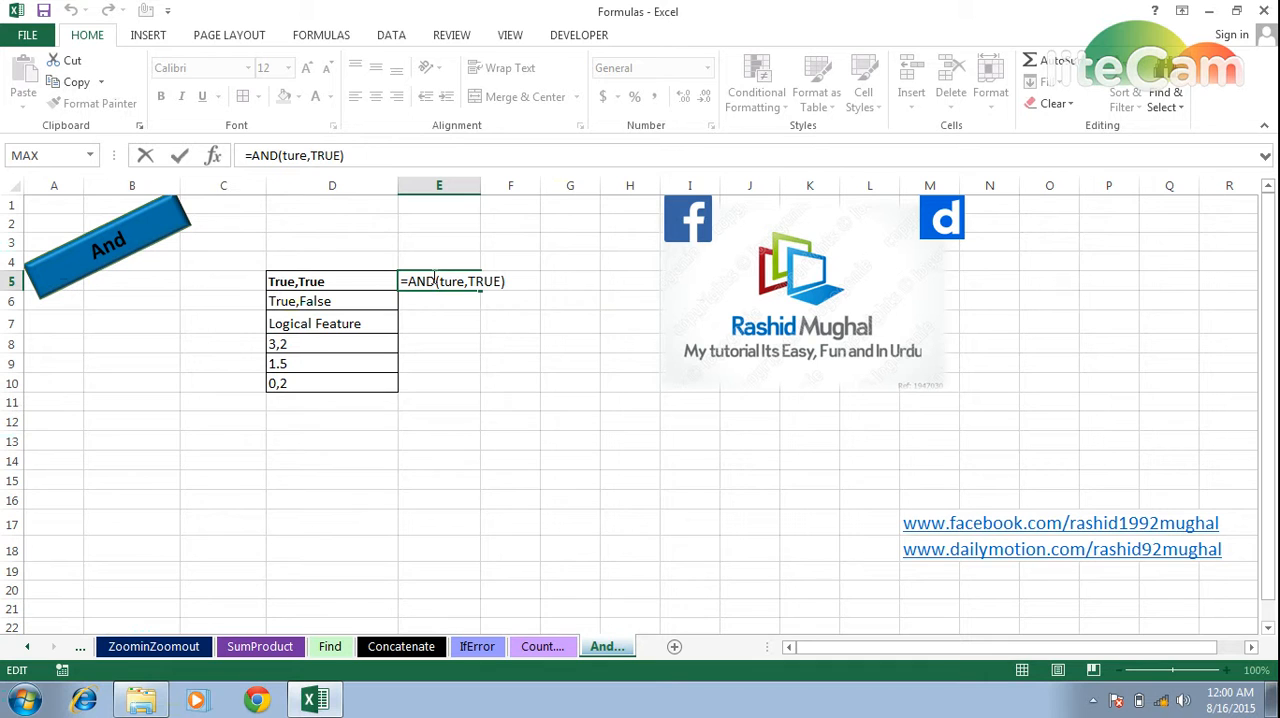
{"action": "key", "text": "Left"}
{"action": "key", "text": "Left"}
{"action": "key", "text": "Left"}
{"action": "key", "text": "Left"}
{"action": "key", "text": "Left"}
{"action": "key", "text": "Left"}
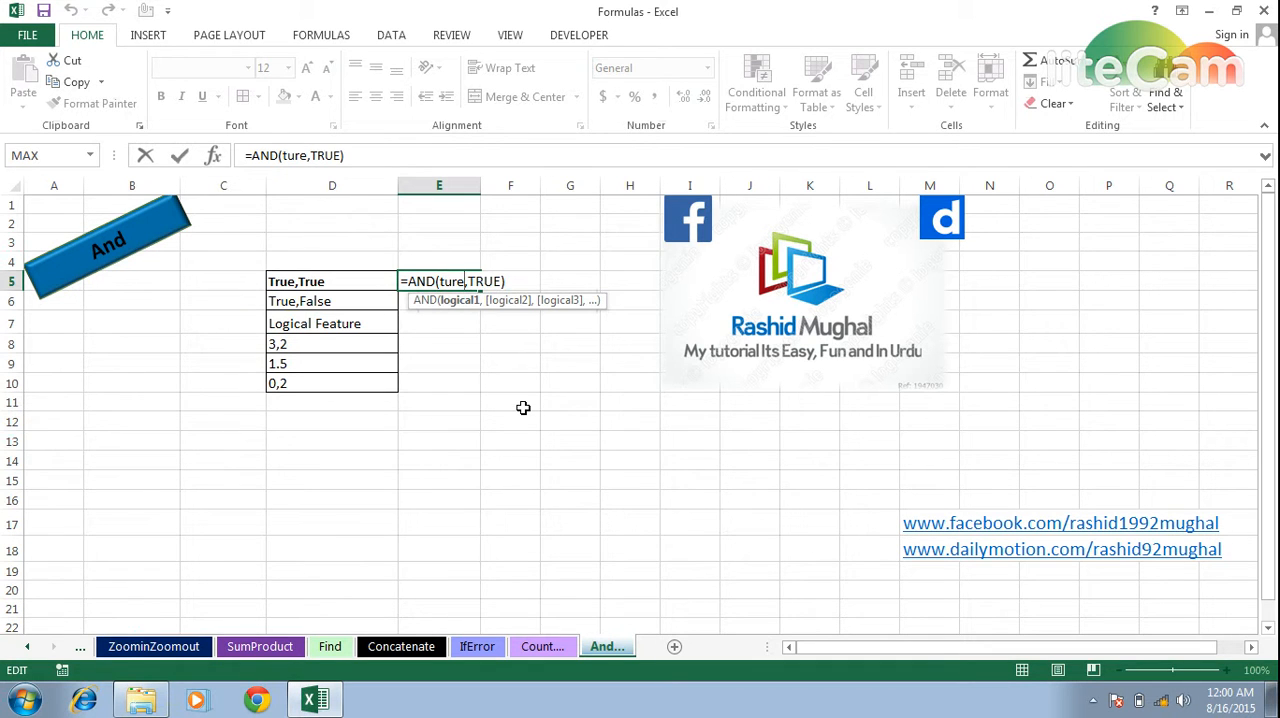
{"action": "key", "text": "BackSpace"}
{"action": "key", "text": "BackSpace"}
{"action": "key", "text": "BackSpace"}
{"action": "type", "text": "rue"}
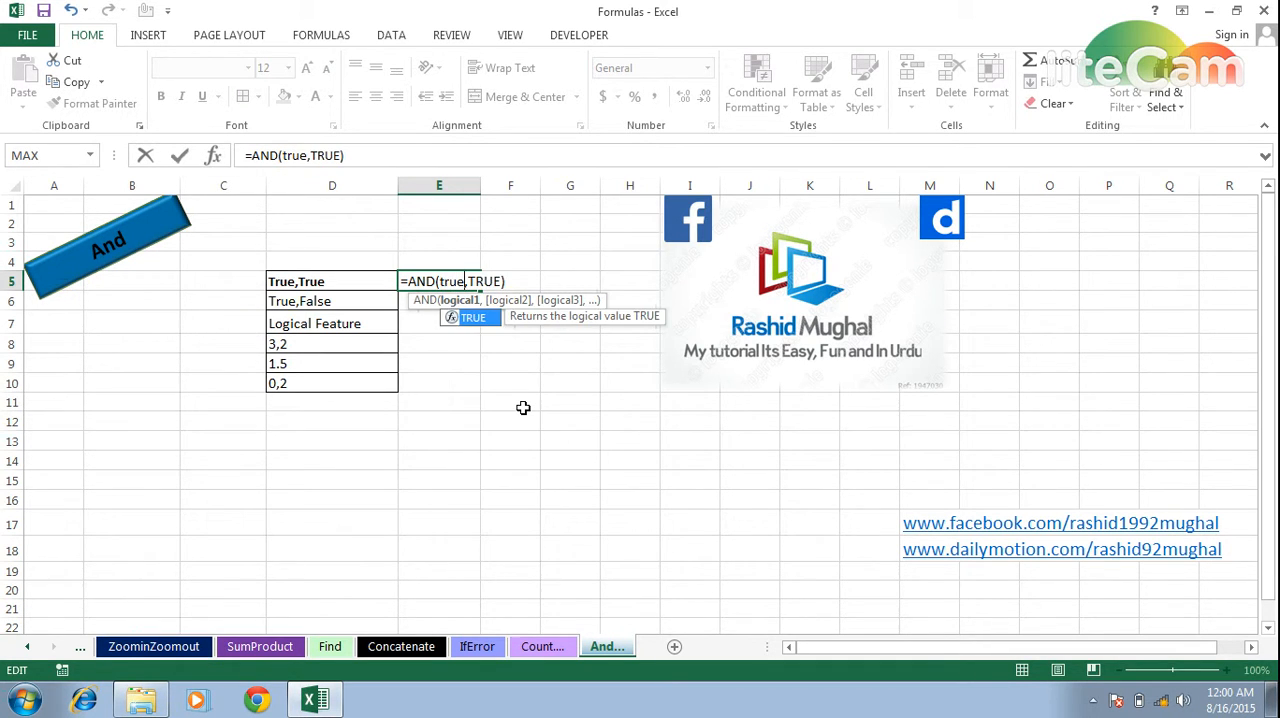
{"action": "key", "text": "ctrl+Return"}
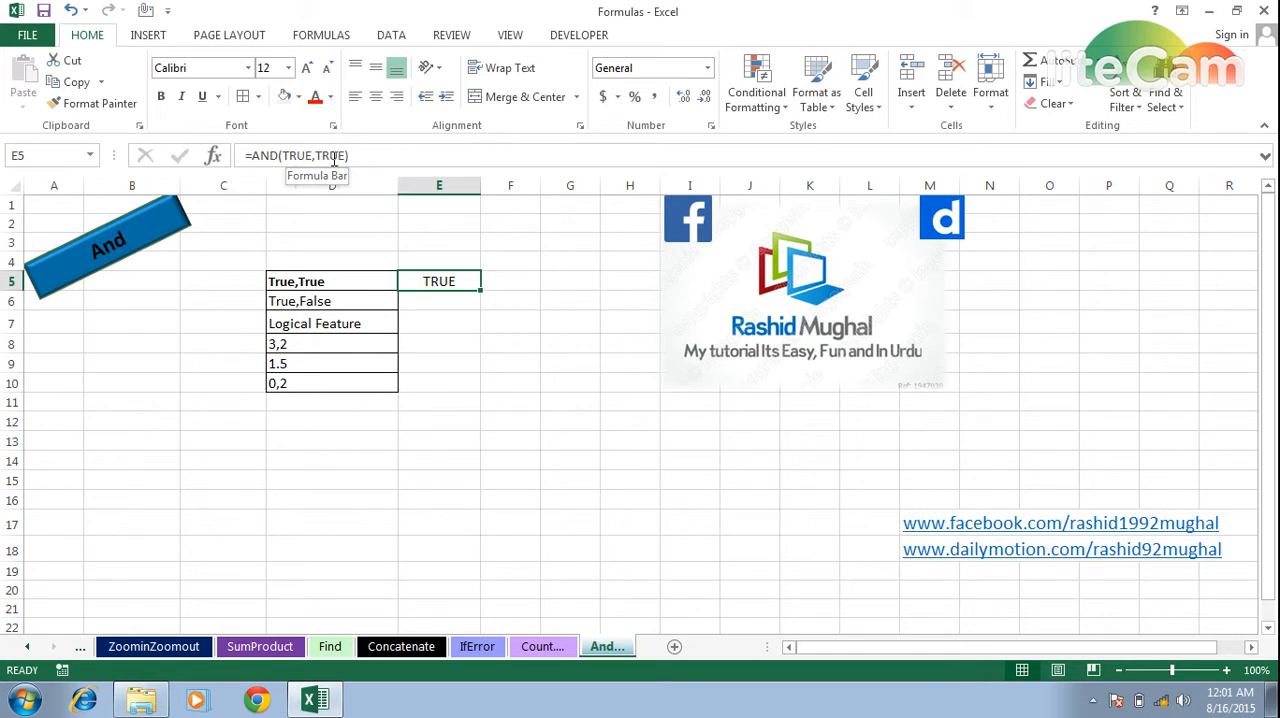
Enter the formula =AND(TRUE,FALSE) in cell E6, beside the True,False label.
{"action": "left_click", "coordinate": [453, 298]}
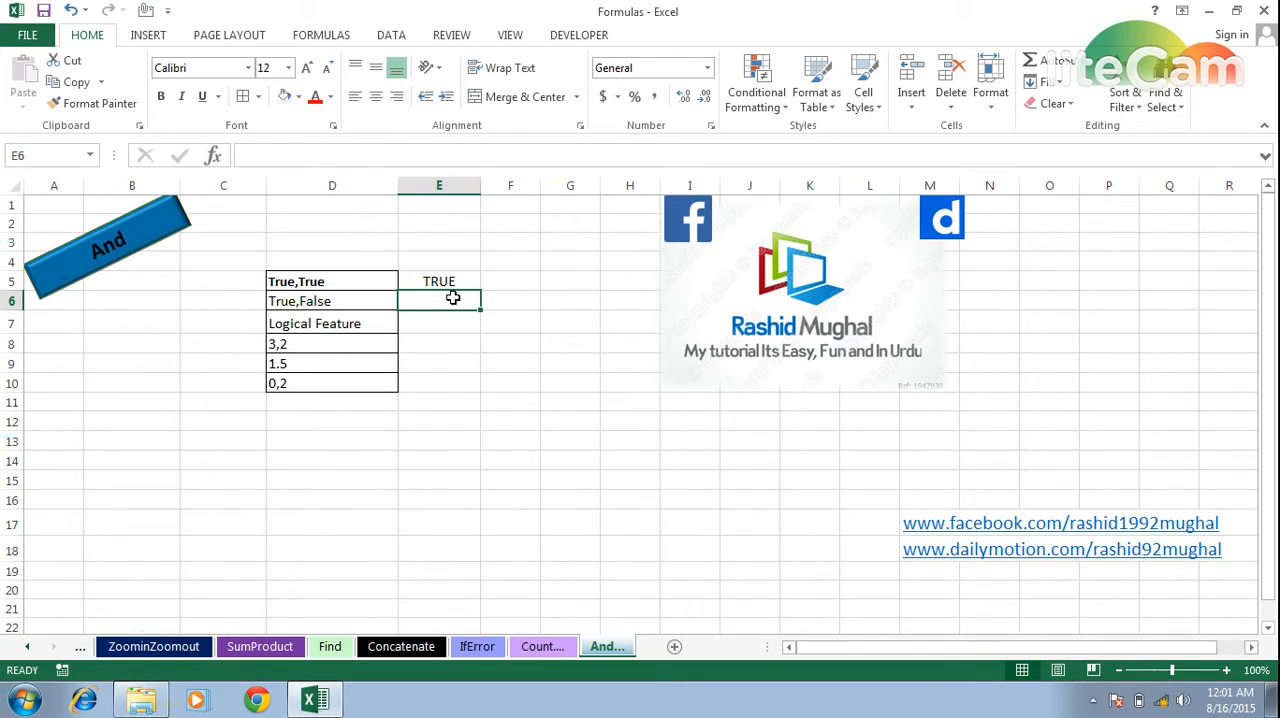
{"action": "type", "text": "=and("}
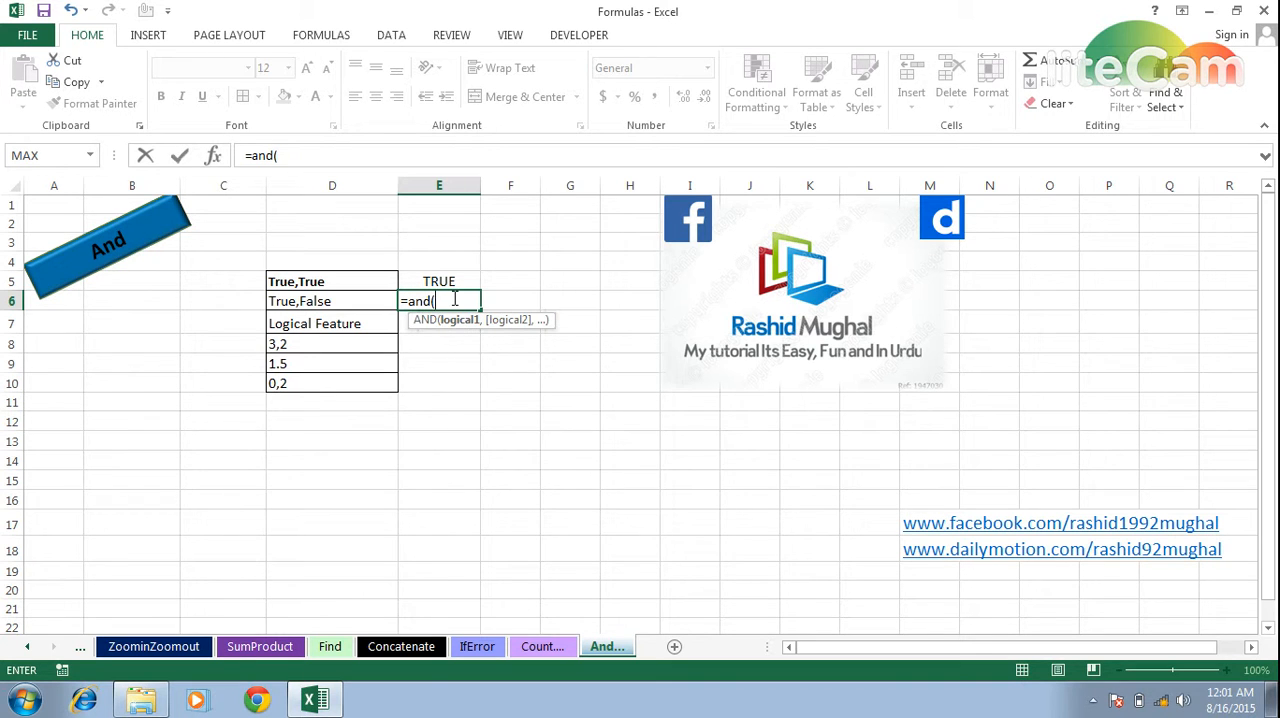
{"action": "type", "text": "tru"}
{"action": "key", "text": "BackSpace"}
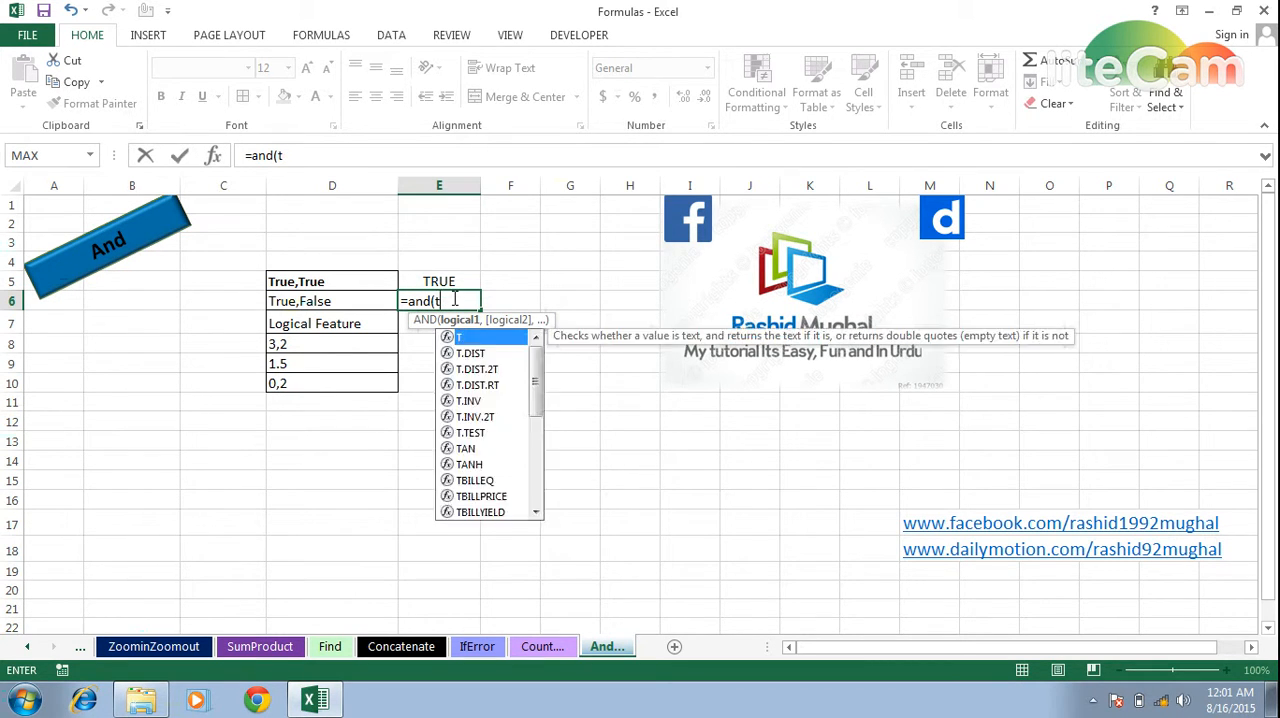
{"action": "type", "text": "rue,fl"}
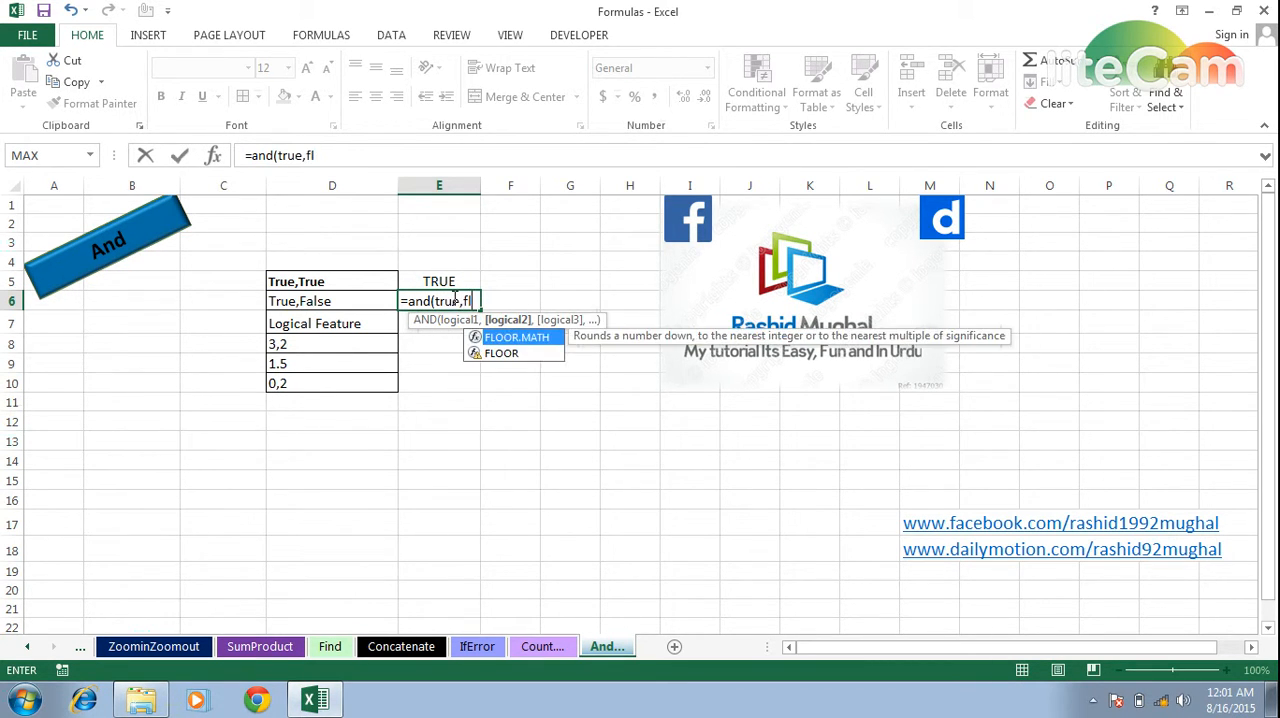
{"action": "key", "text": "BackSpace"}
{"action": "type", "text": "alse"}
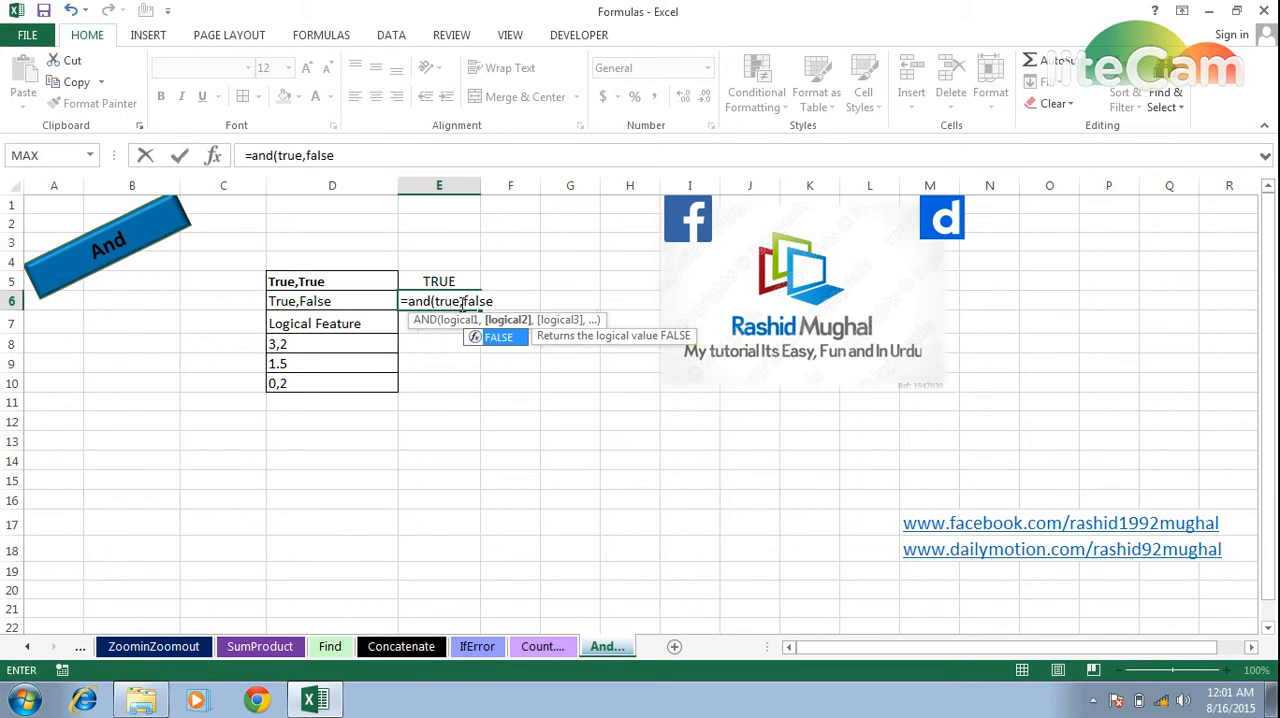
{"action": "type", "text": ")"}
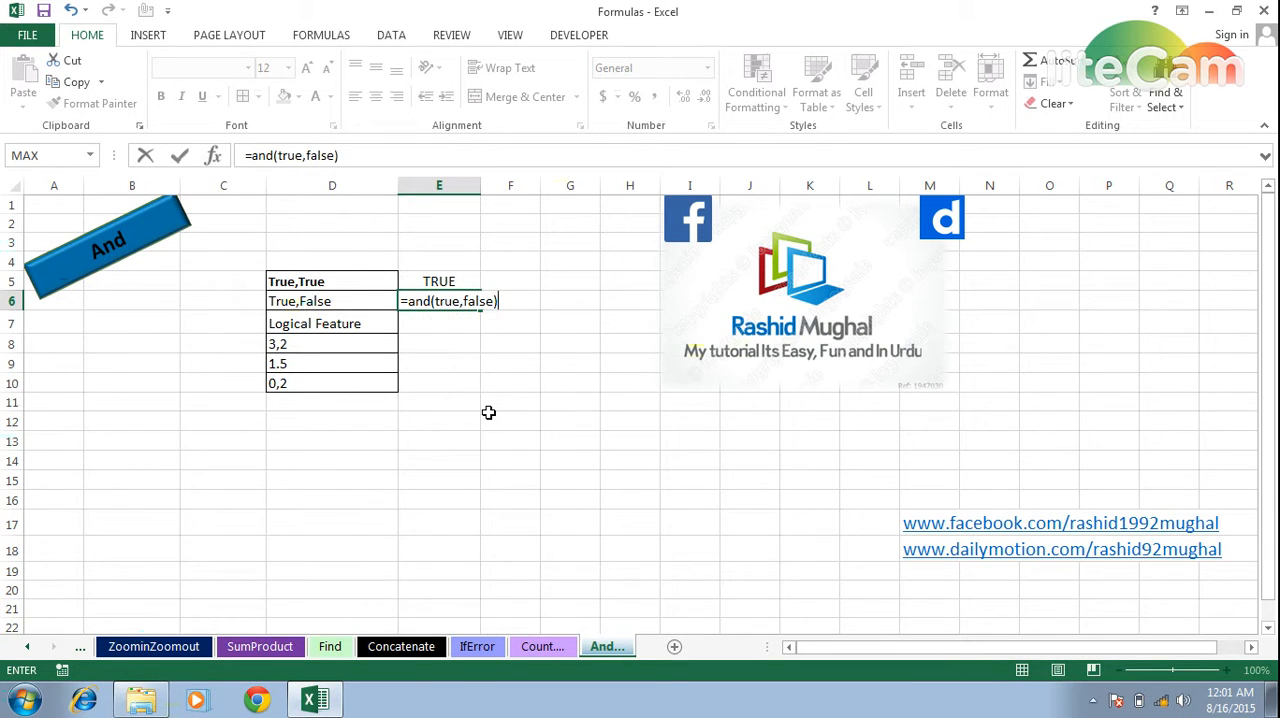
{"action": "key", "text": "Return"}
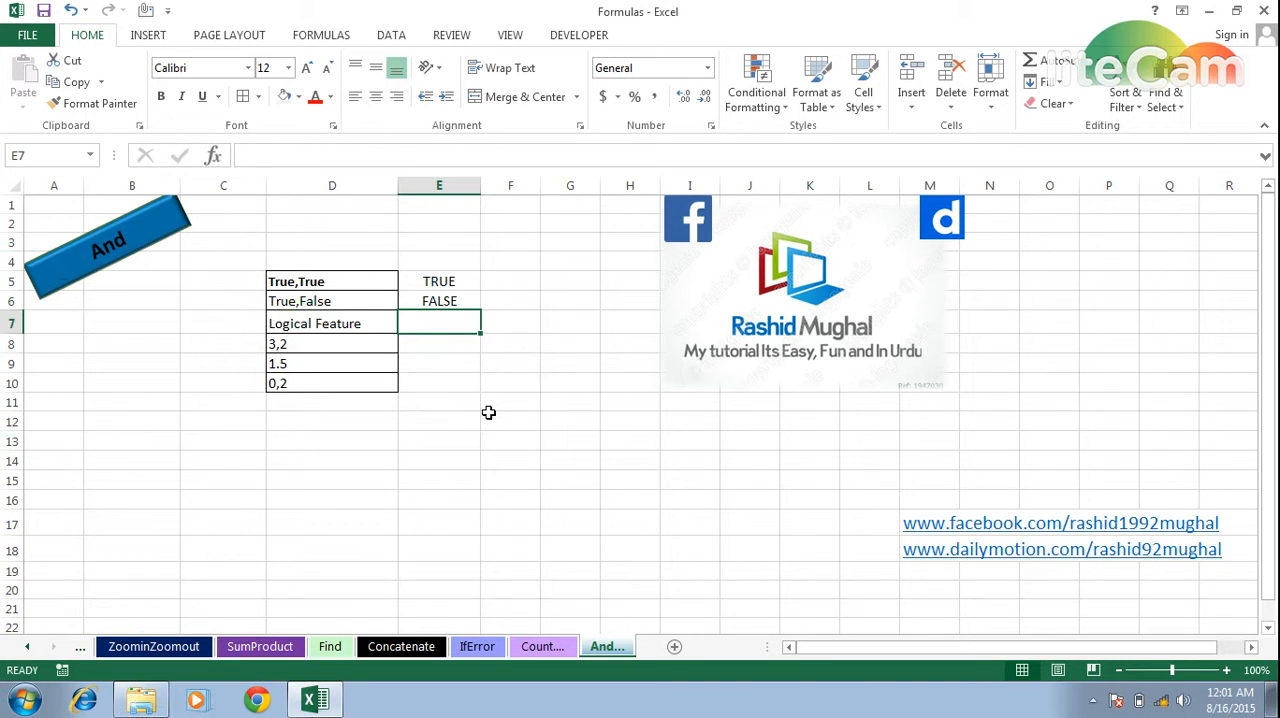
Enter the formula =AND(3=3,3<10) in cell E7, beside the Logical Feature label.
{"action": "type", "text": "=and"}
{"action": "key", "text": "Tab"}
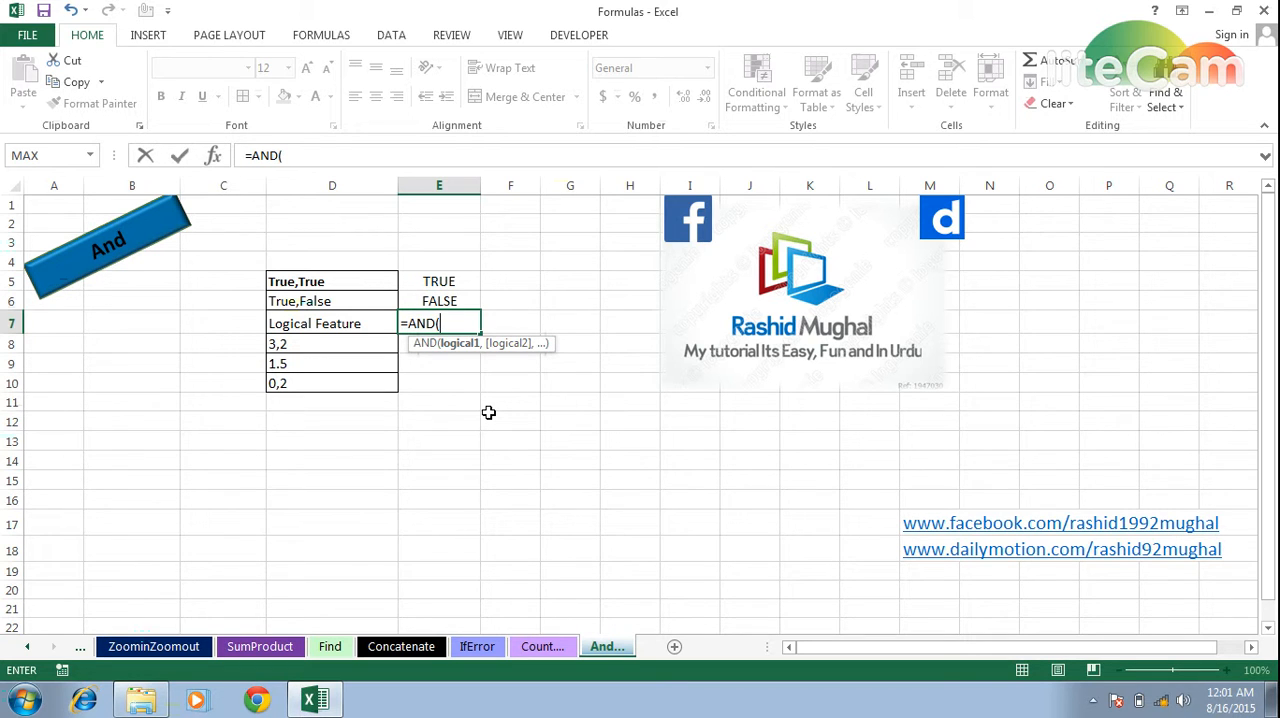
{"action": "type", "text": "3=3,"}
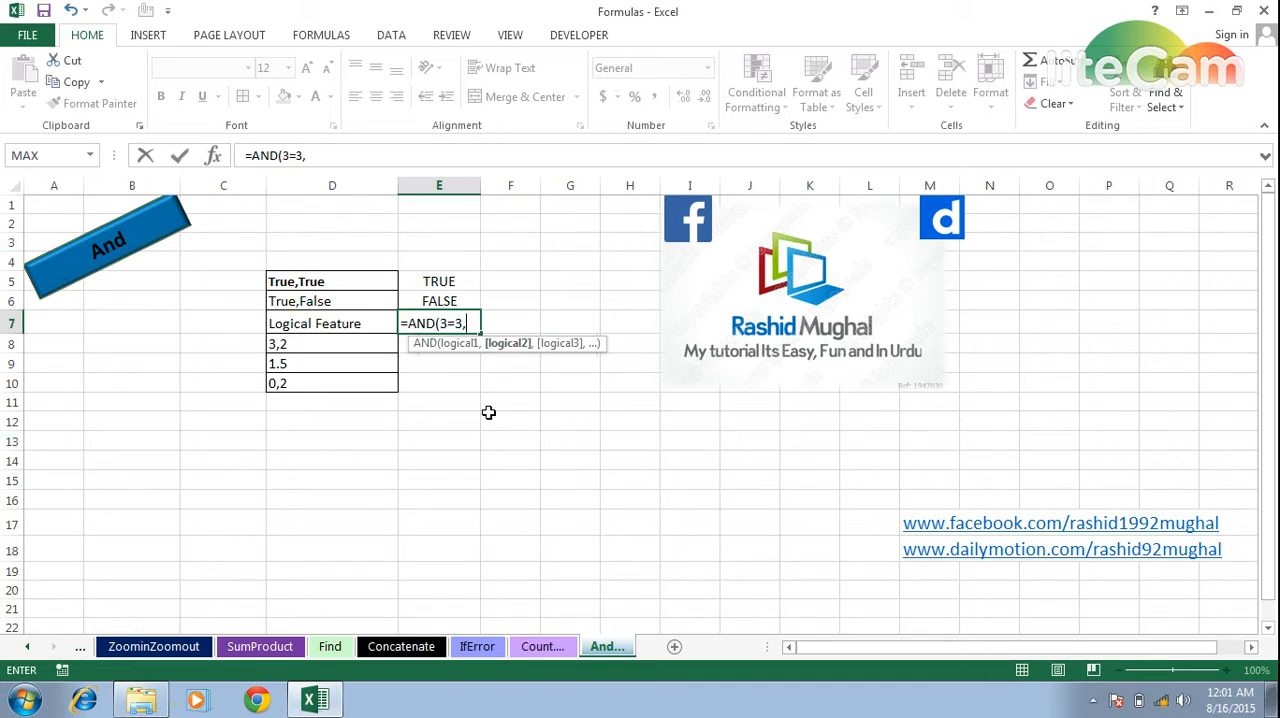
{"action": "type", "text": "3<10"}
{"action": "key", "text": "Return"}
Evaluate only the first condition, 3=3, inside the E7 formula, then restore the original expression.
{"action": "key", "text": "Up"}
{"action": "key", "text": "F2"}
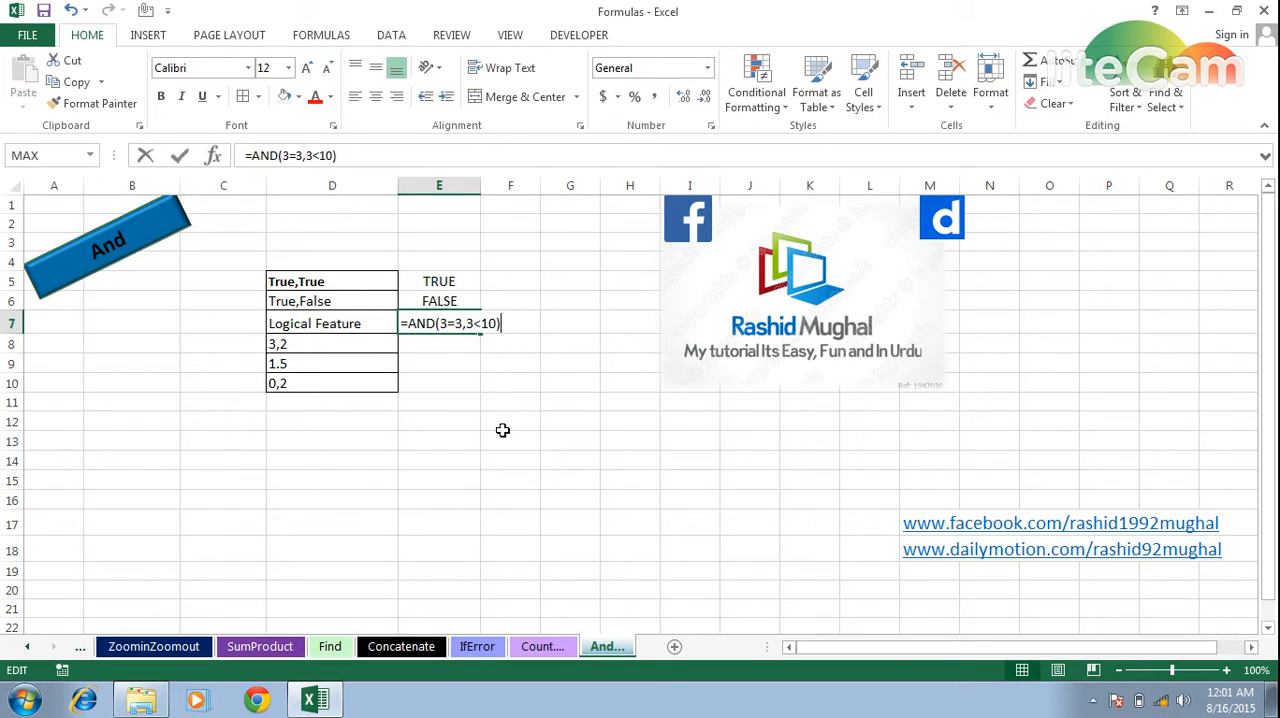
{"action": "key", "text": "Left"}
{"action": "key", "text": "Left"}
{"action": "key", "text": "Left"}
{"action": "key", "text": "Left"}
{"action": "key", "text": "Left"}
{"action": "key", "text": "Left"}
{"action": "key", "text": "Left"}
{"action": "key", "text": "Left"}
{"action": "key", "text": "Left"}
{"action": "key", "text": "Left"}
{"action": "key", "text": "shift+Right"}
{"action": "key", "text": "shift+Right"}
{"action": "key", "text": "shift+Right"}
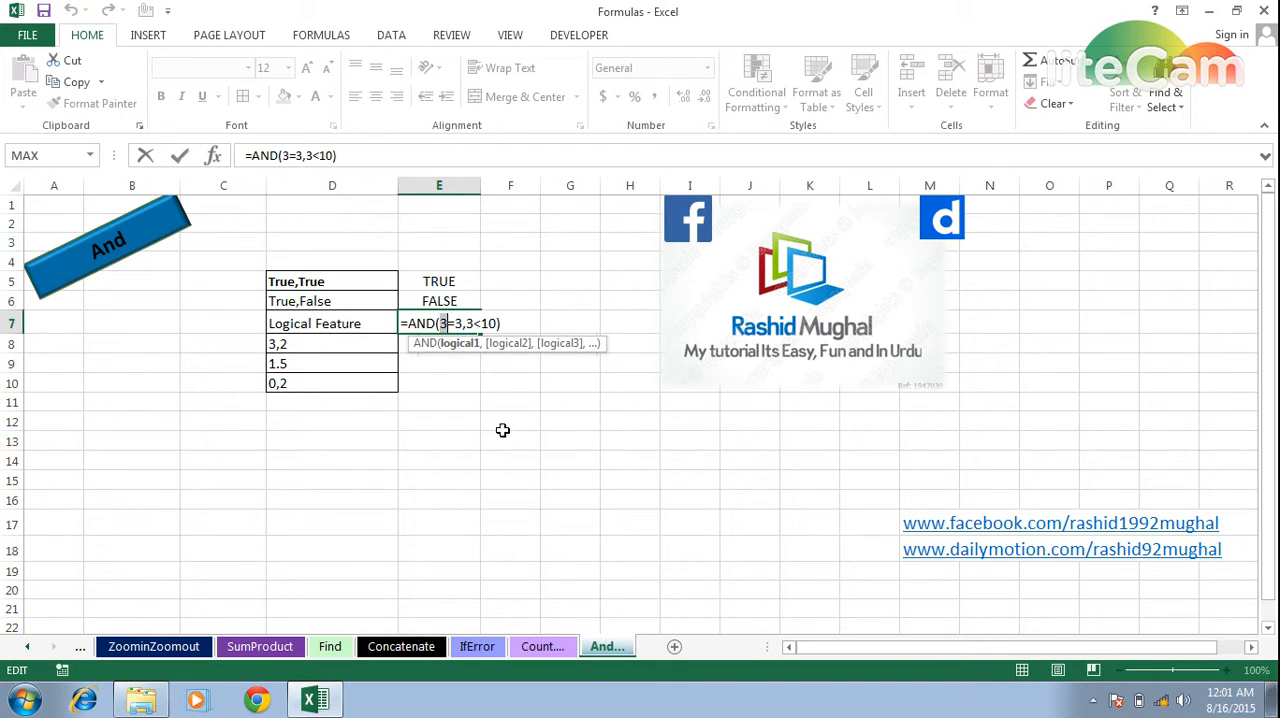
{"action": "key", "text": "F9"}
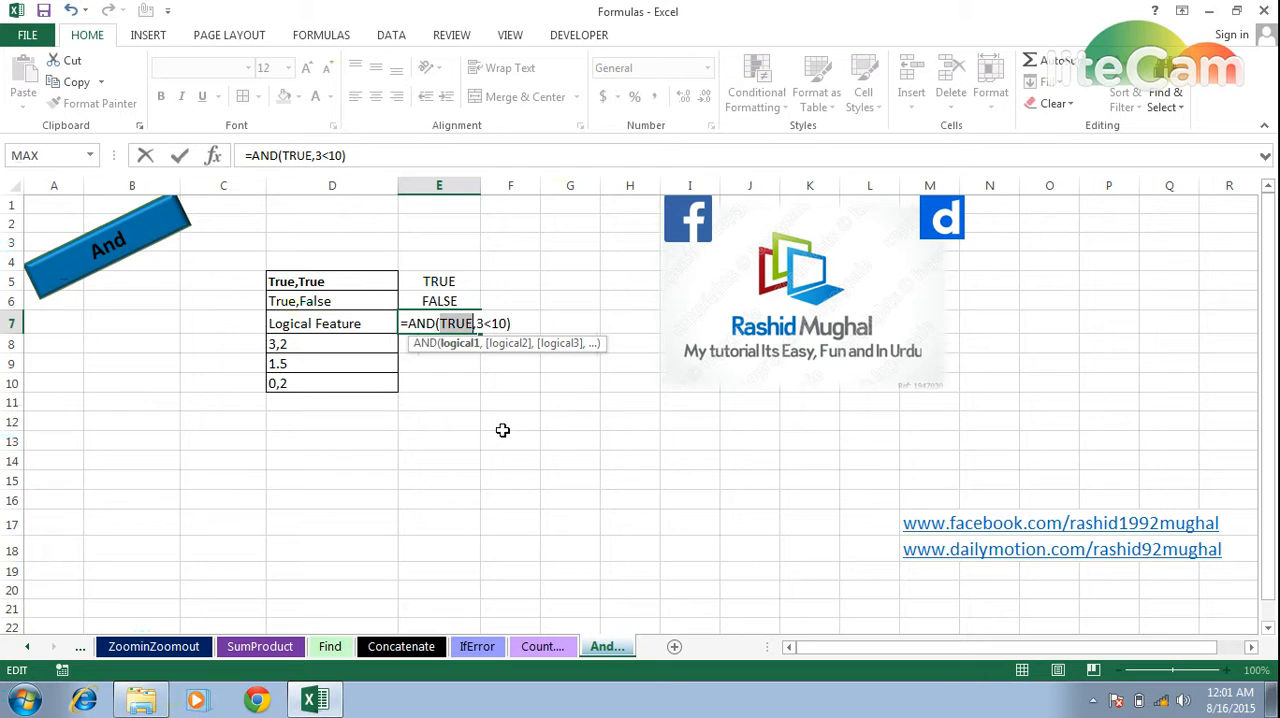
{"action": "key", "text": "ctrl+z"}
Evaluate only the second condition, 3<10, inside the E7 formula, then restore it and close the cell edit.
{"action": "key", "text": "Right"}
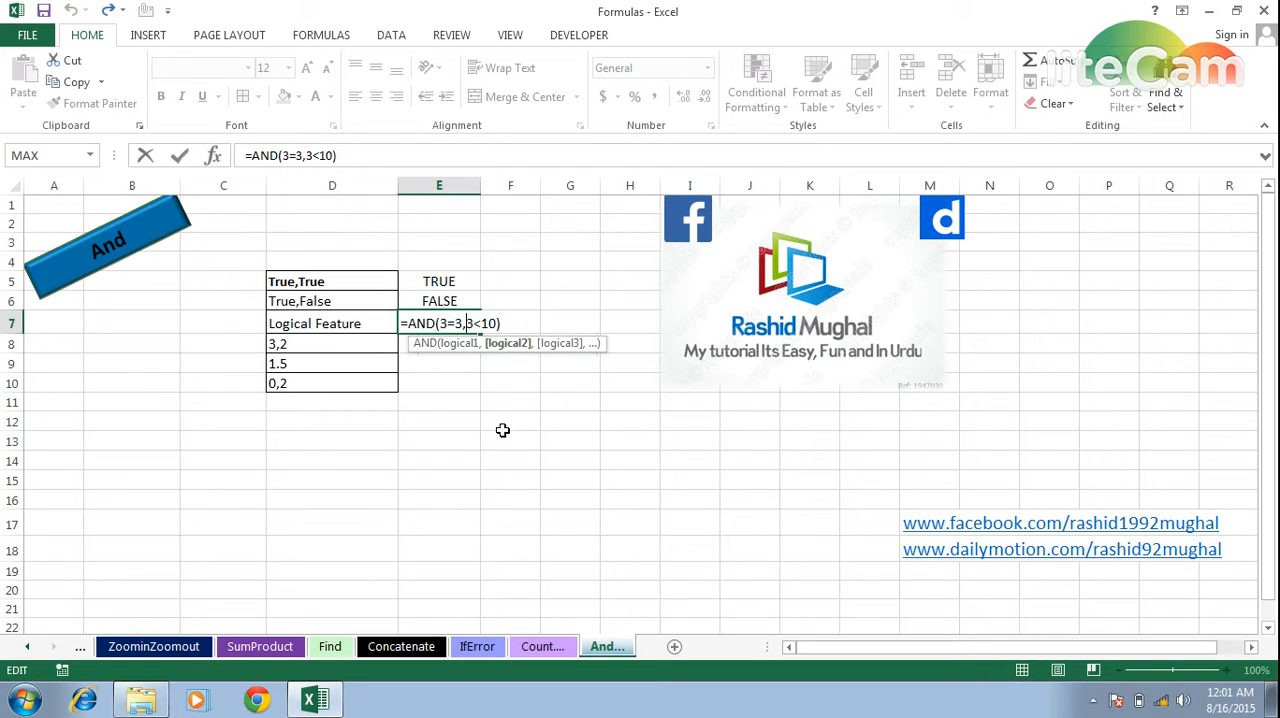
{"action": "key", "text": "Right"}
{"action": "key", "text": "Left"}
{"action": "key", "text": "shift+Right"}
{"action": "key", "text": "shift+Right"}
{"action": "key", "text": "shift+Right"}
{"action": "key", "text": "shift+Right"}
{"action": "key", "text": "F9"}
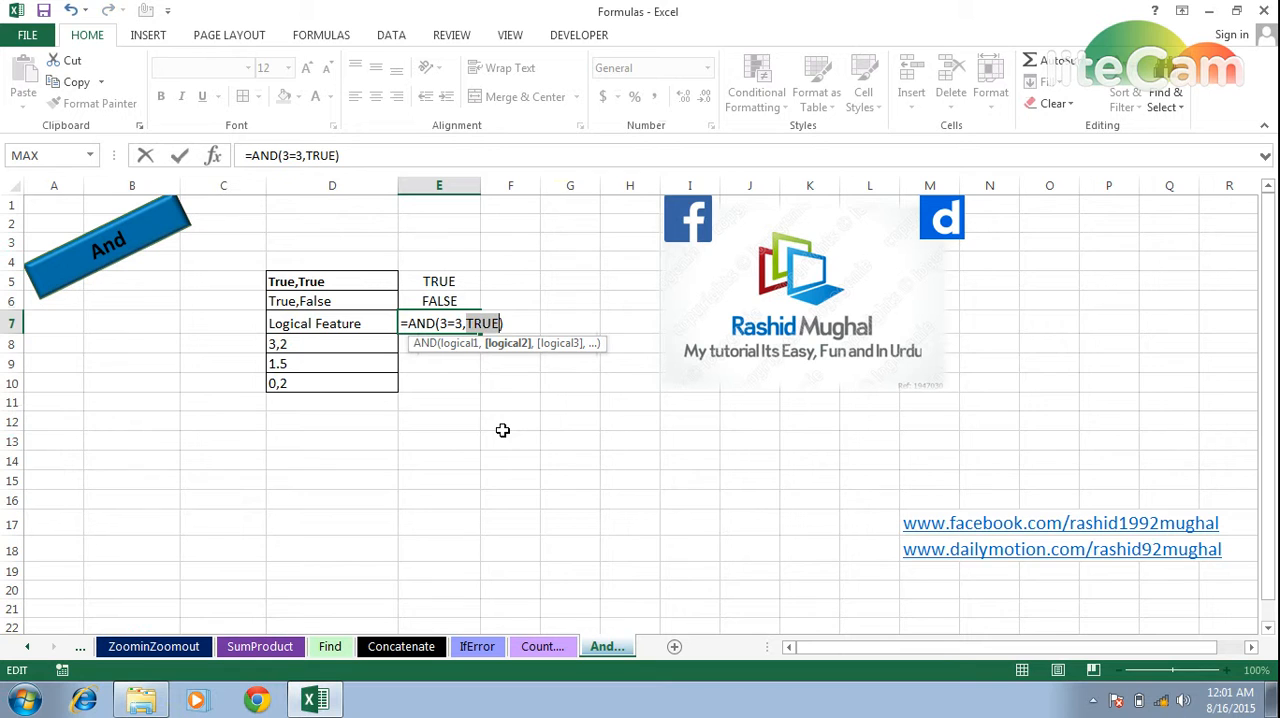
{"action": "key", "text": "ctrl+z"}
{"action": "key", "text": "Return"}
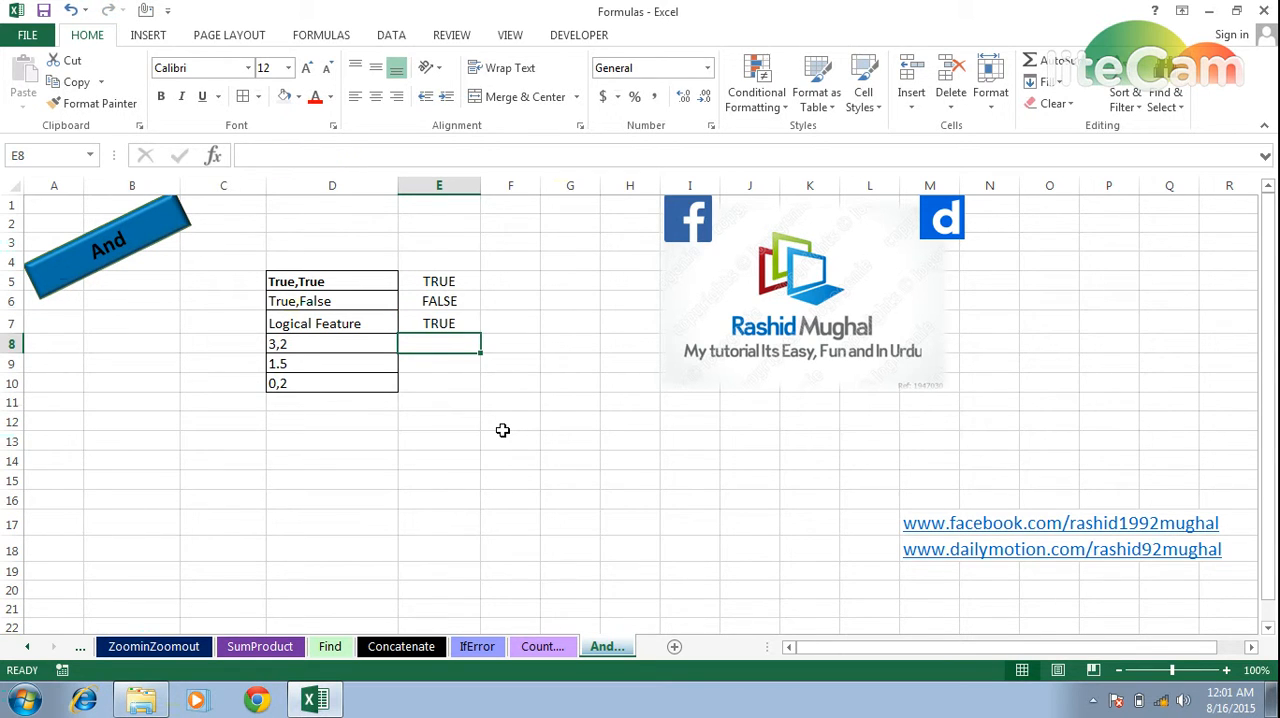
Enter the formula =AND(3,2) in cell E8 to test two non-zero numbers.
{"action": "type", "text": "="}
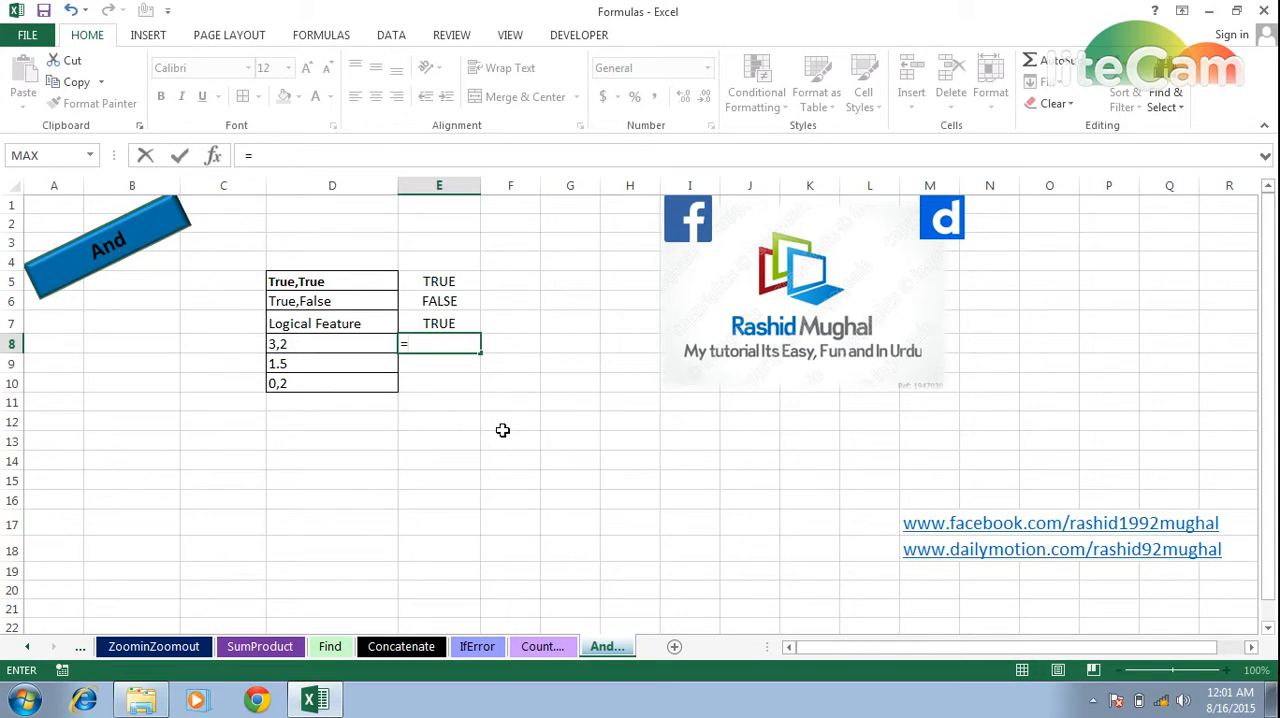
{"action": "type", "text": "and"}
{"action": "key", "text": "Tab"}
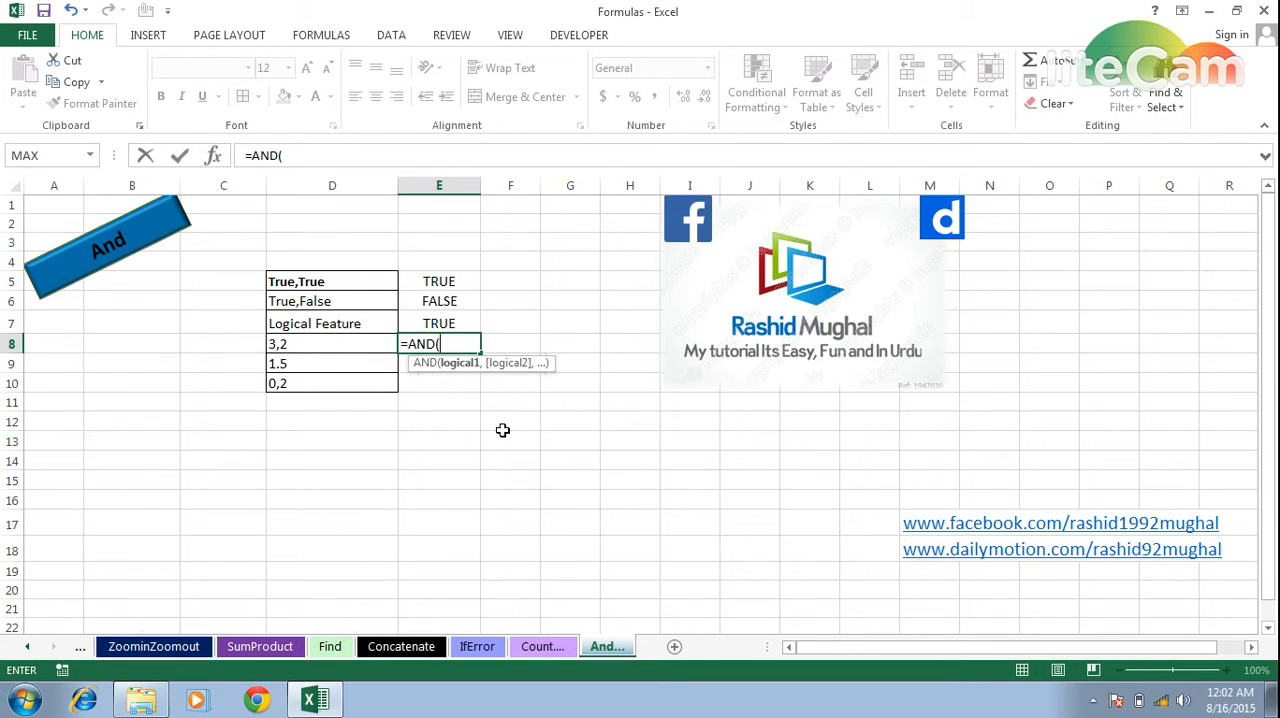
{"action": "type", "text": "3,2)"}
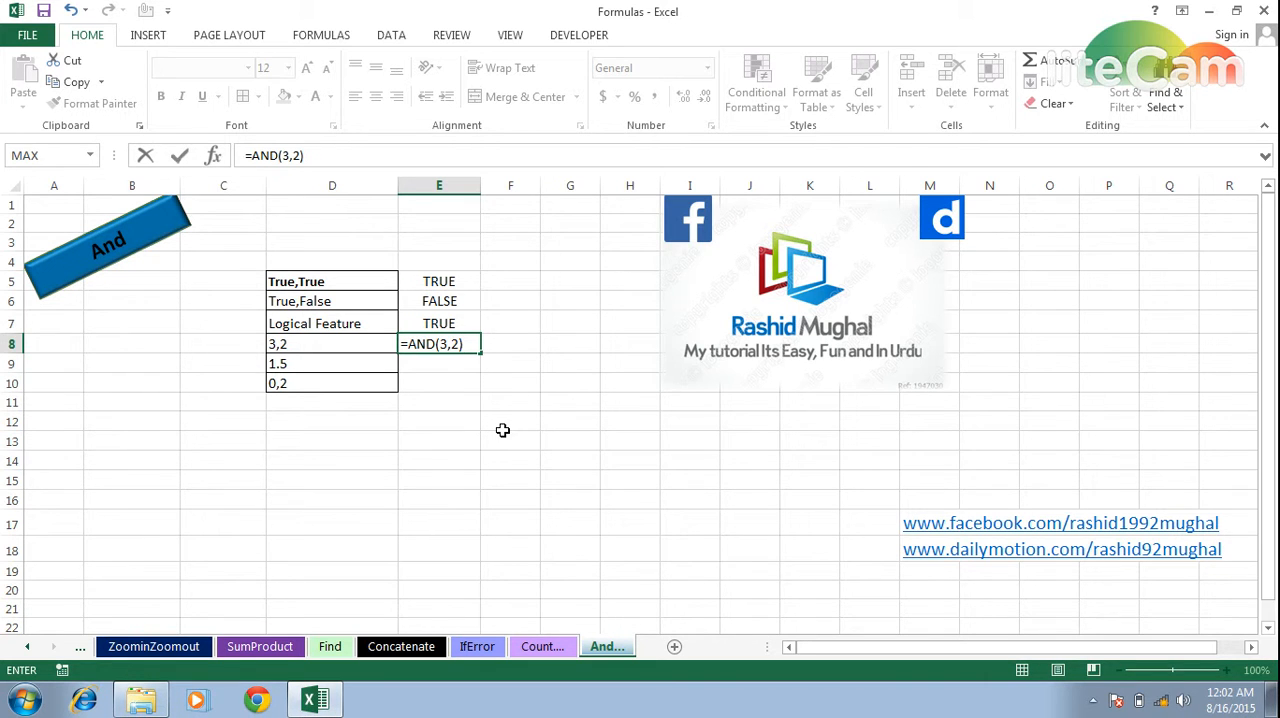
{"action": "key", "text": "Return"}
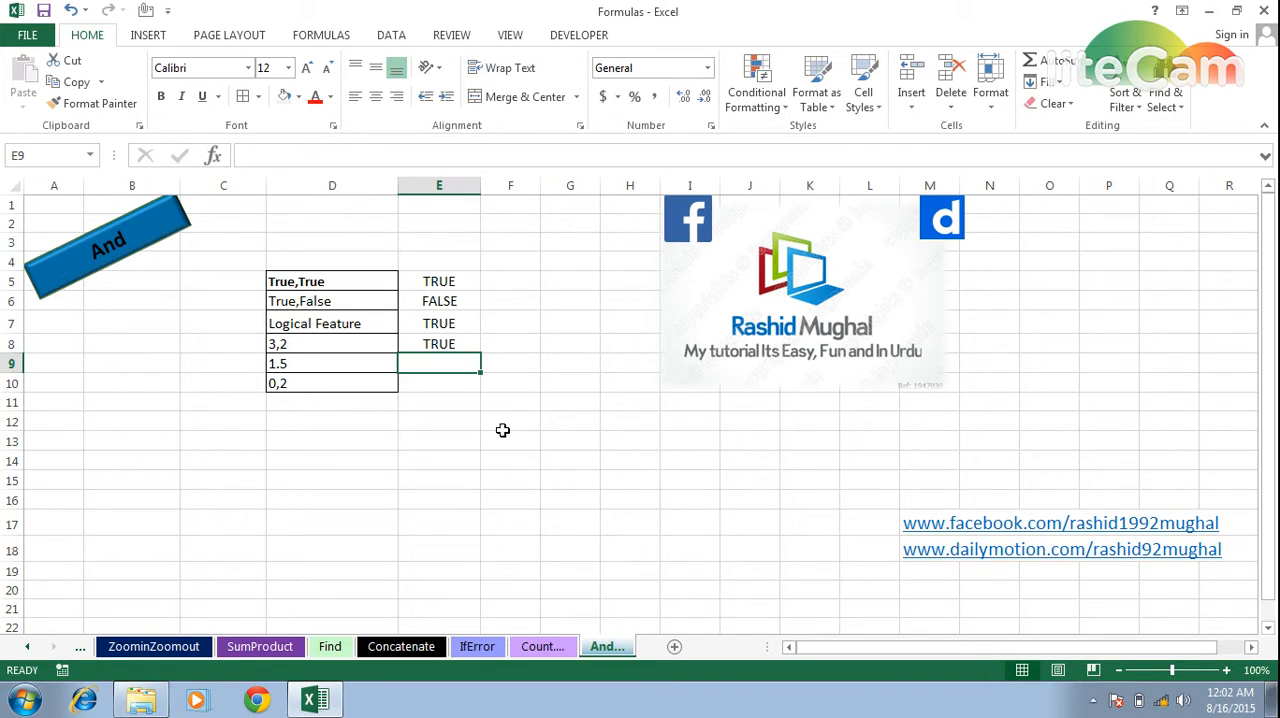
Enter the formula =AND(1.5) in cell E9 to test a single decimal number.
{"action": "type", "text": "=and"}
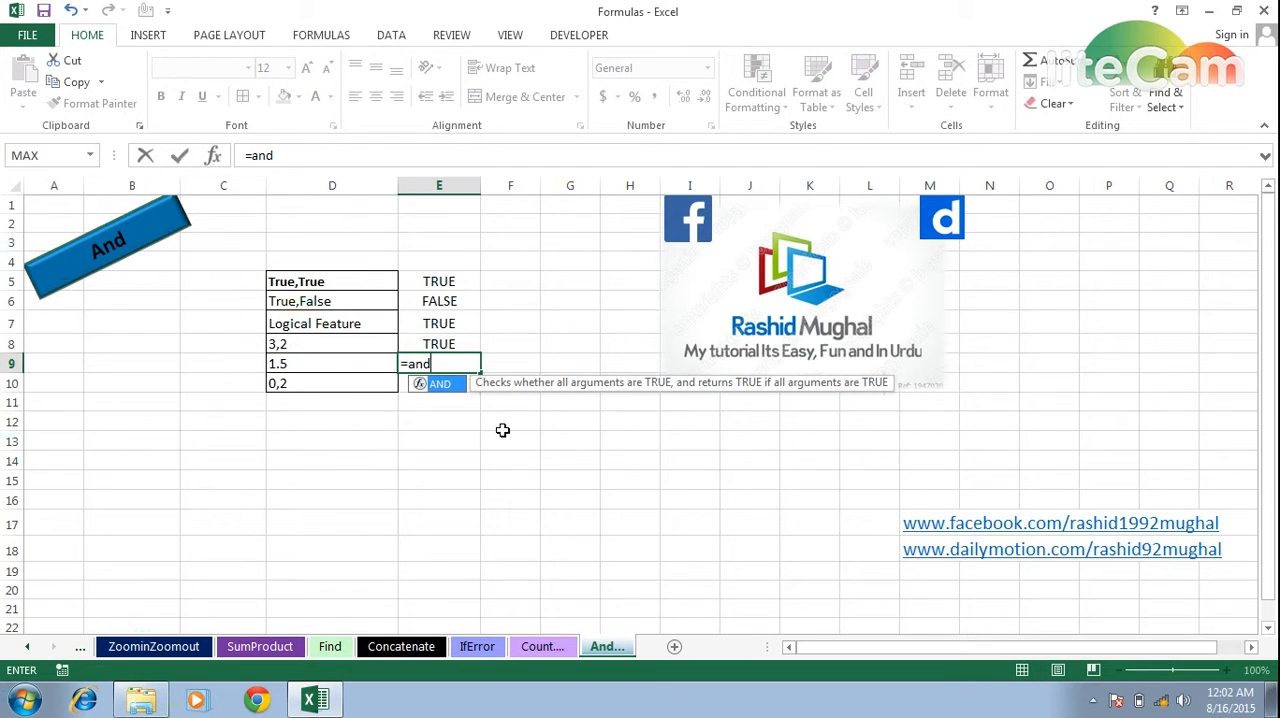
{"action": "type", "text": "("}
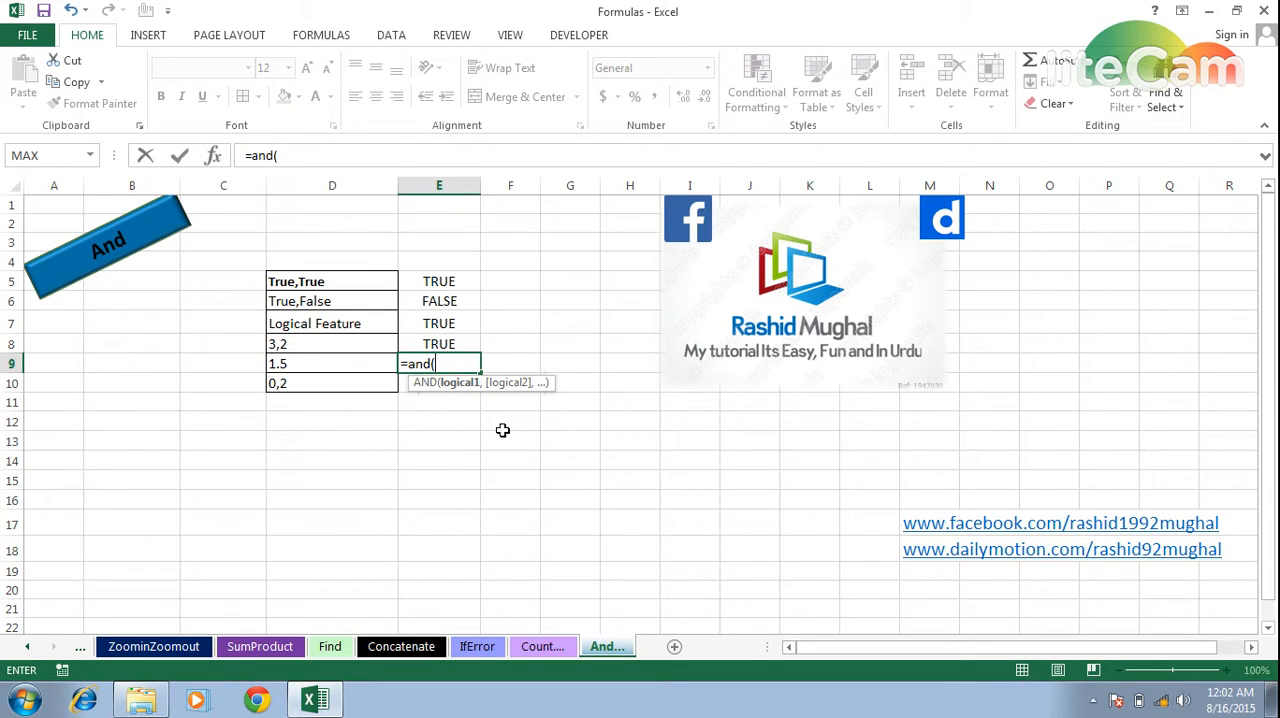
{"action": "type", "text": "1.5)"}
{"action": "key", "text": "Return"}
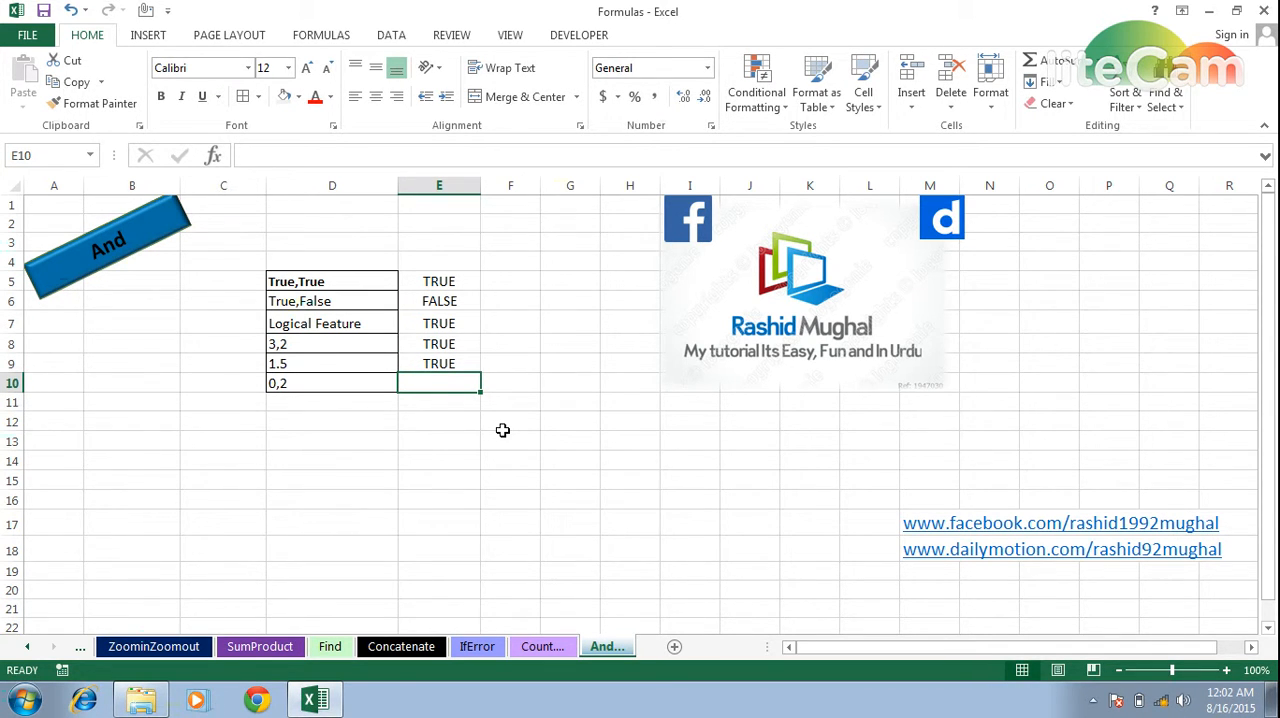
Enter the formula =AND(0,2) in cell E10 to test a zero together with a non-zero number.
{"action": "type", "text": "="}
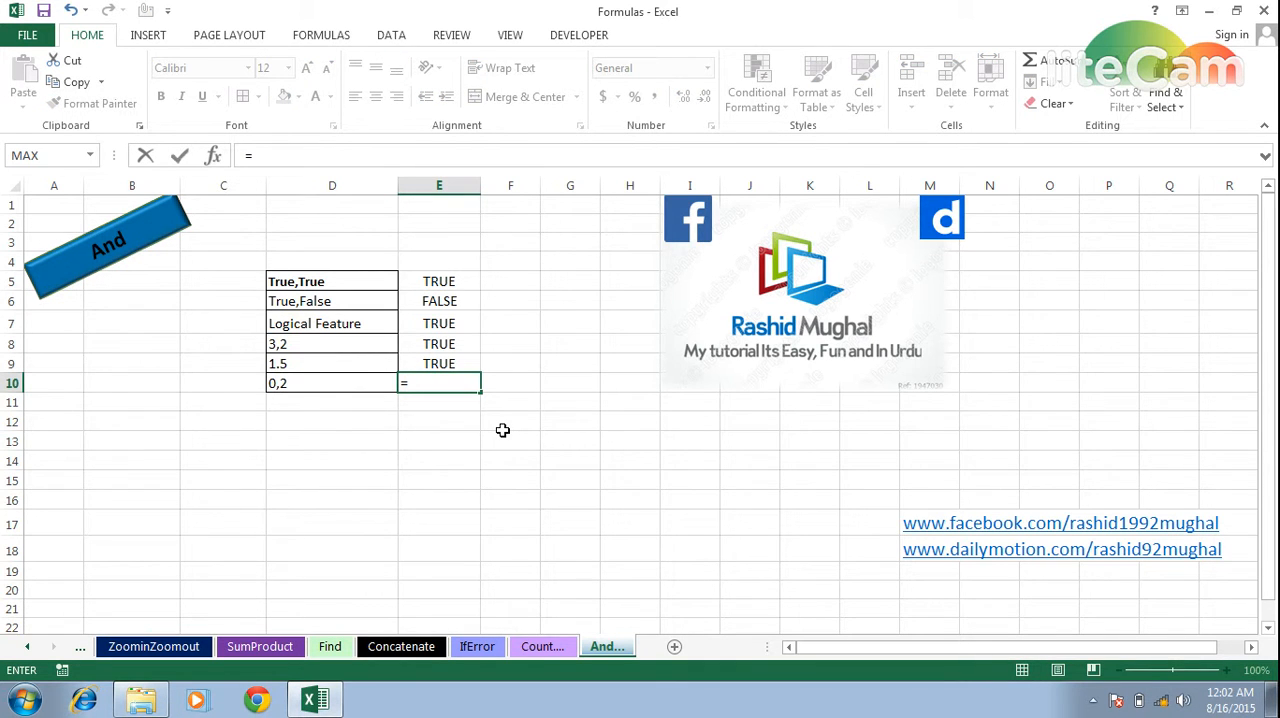
{"action": "type", "text": "and"}
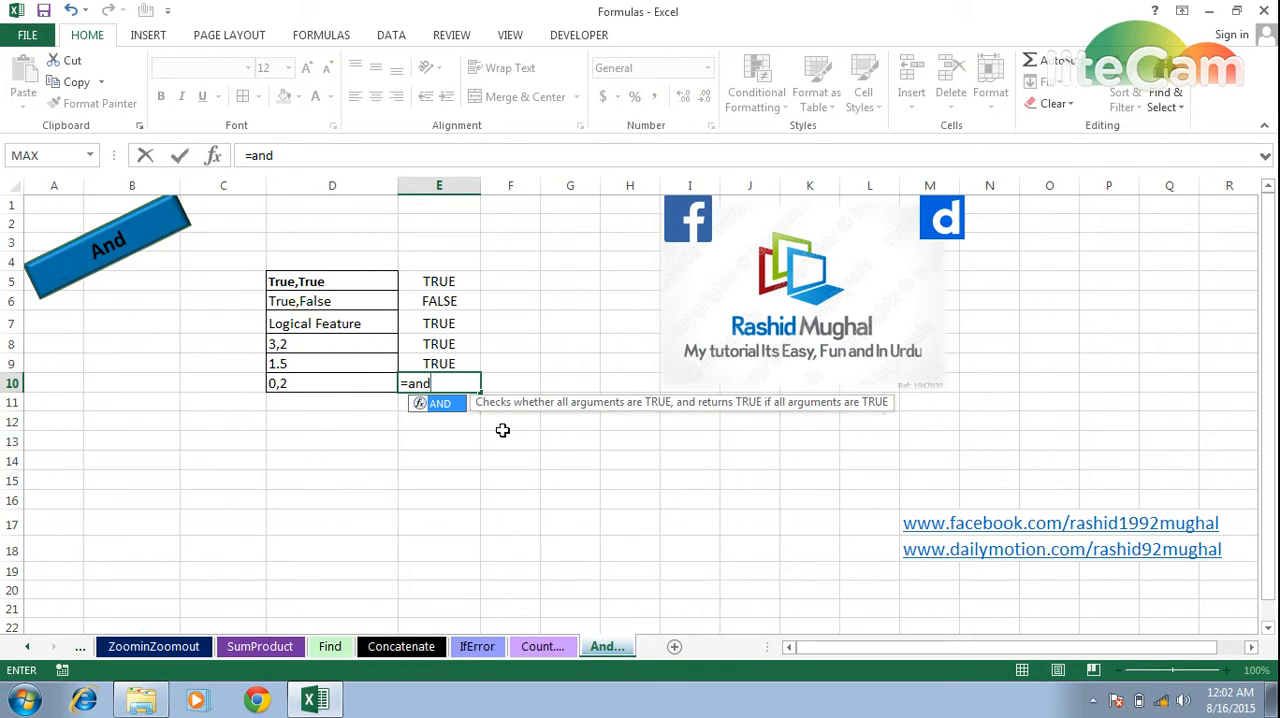
{"action": "key", "text": "Tab"}
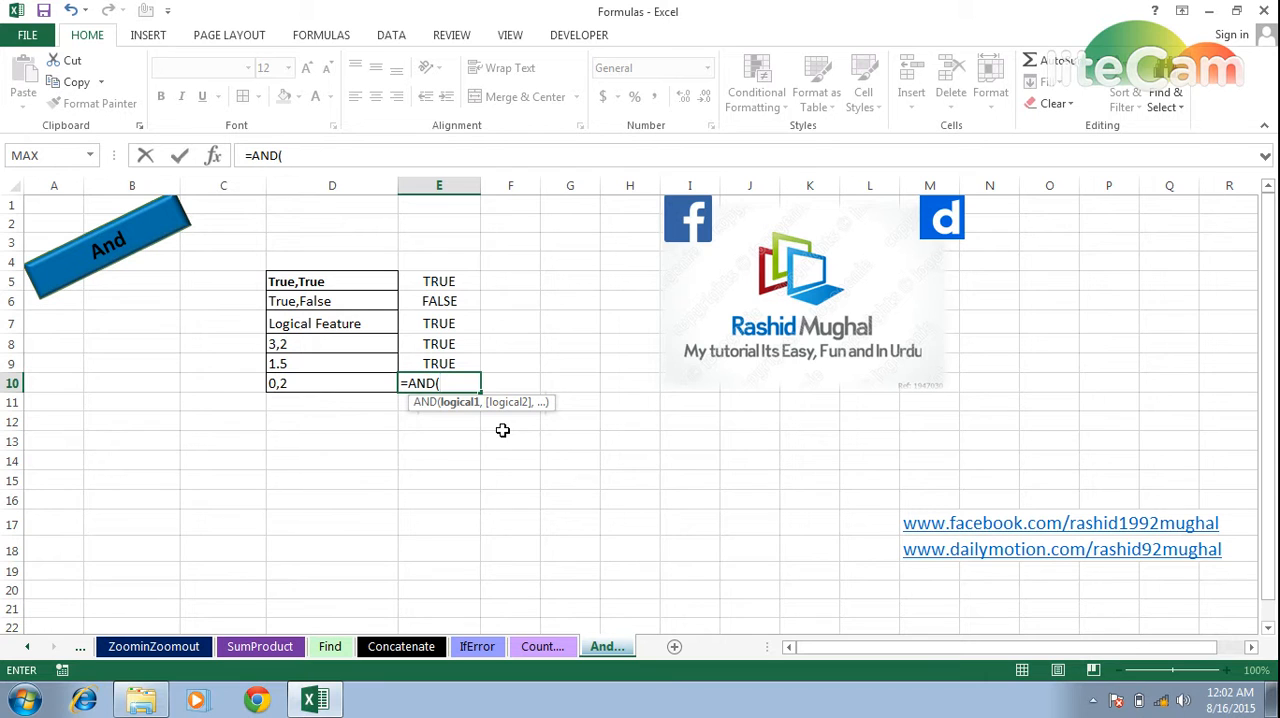
{"action": "type", "text": "0,2)"}
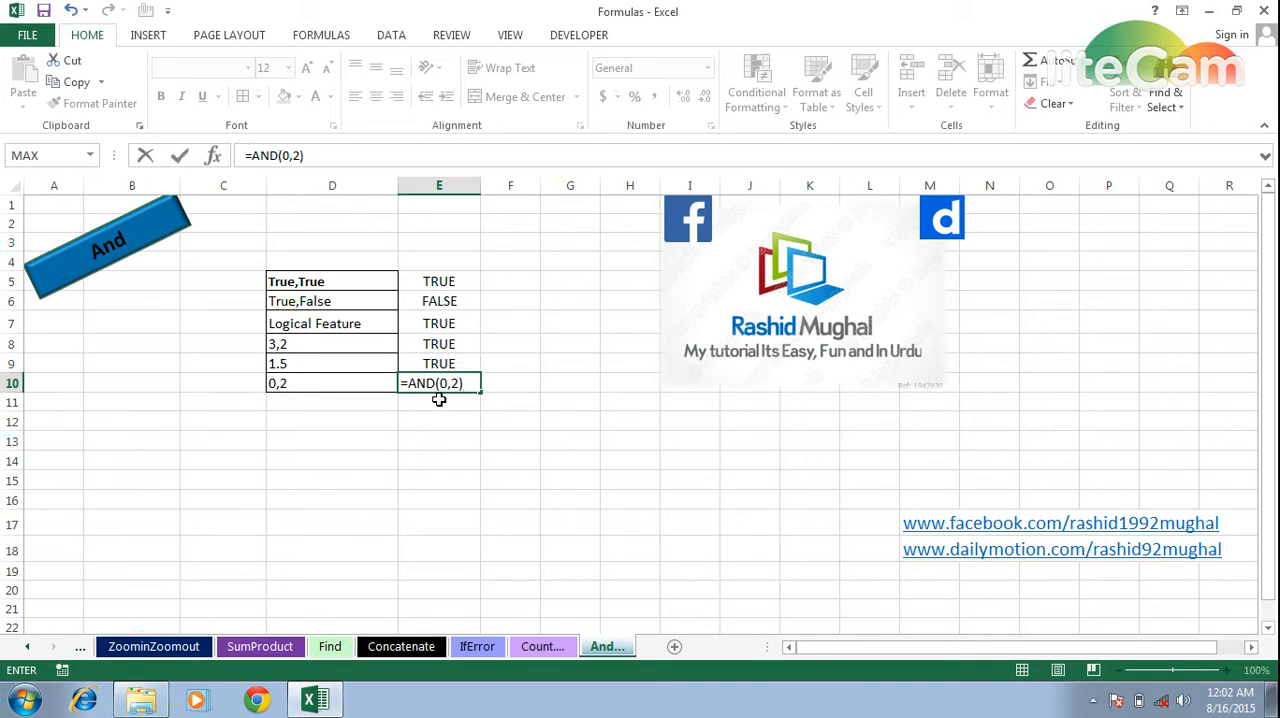
{"action": "key", "text": "Return"}
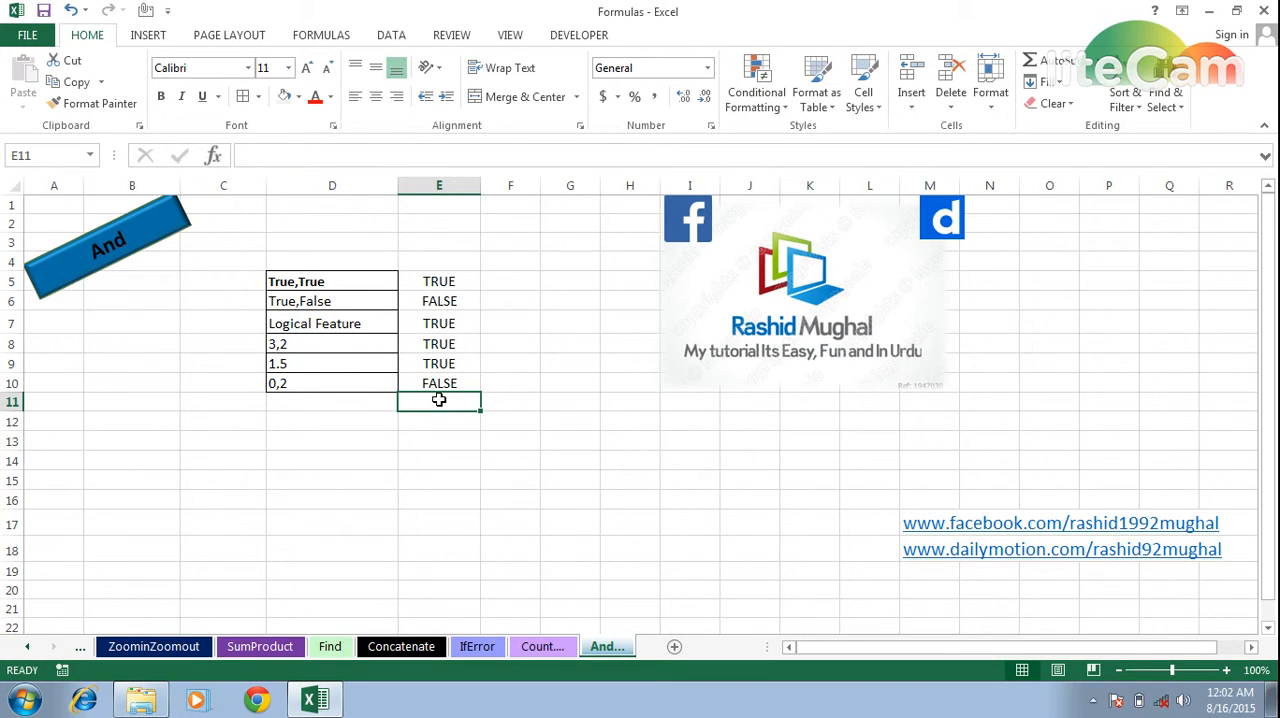
Go back up column E to cell E5 to review its AND formula.
{"action": "key", "text": "Up"}
{"action": "key", "text": "Up"}
{"action": "key", "text": "Up"}
{"action": "key", "text": "Up"}
{"action": "key", "text": "Up"}
{"action": "key", "text": "Up"}
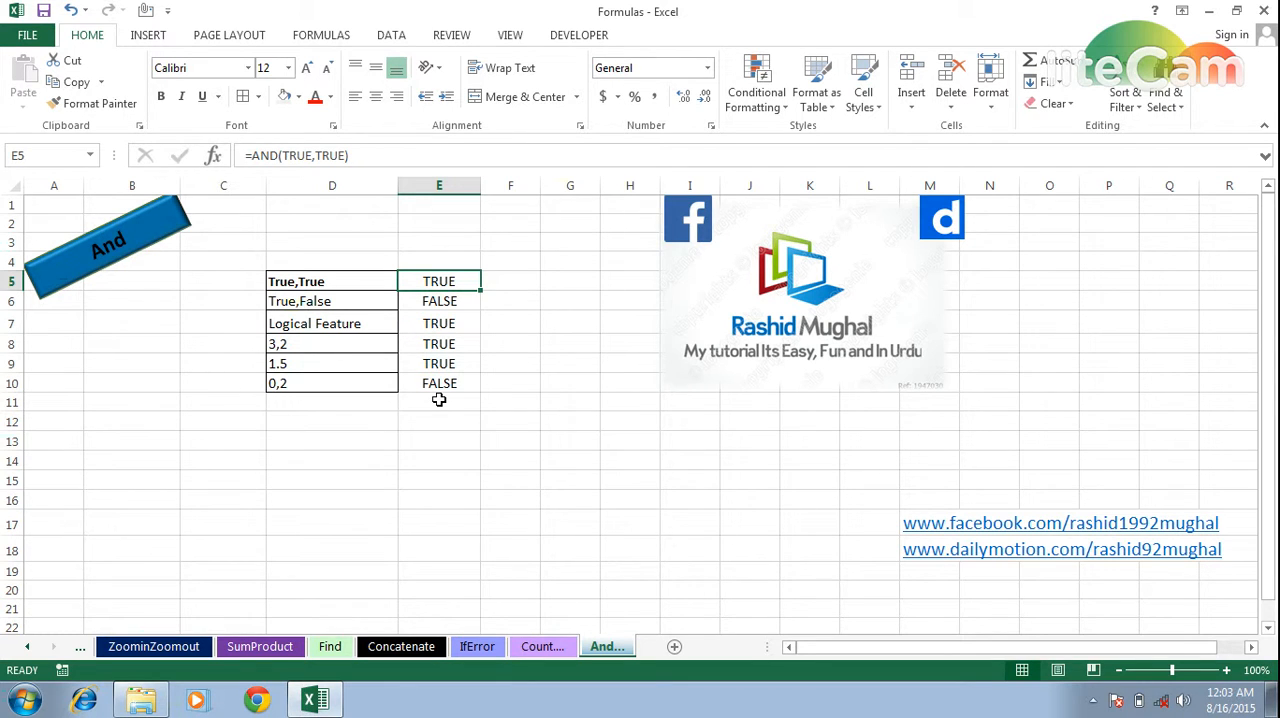